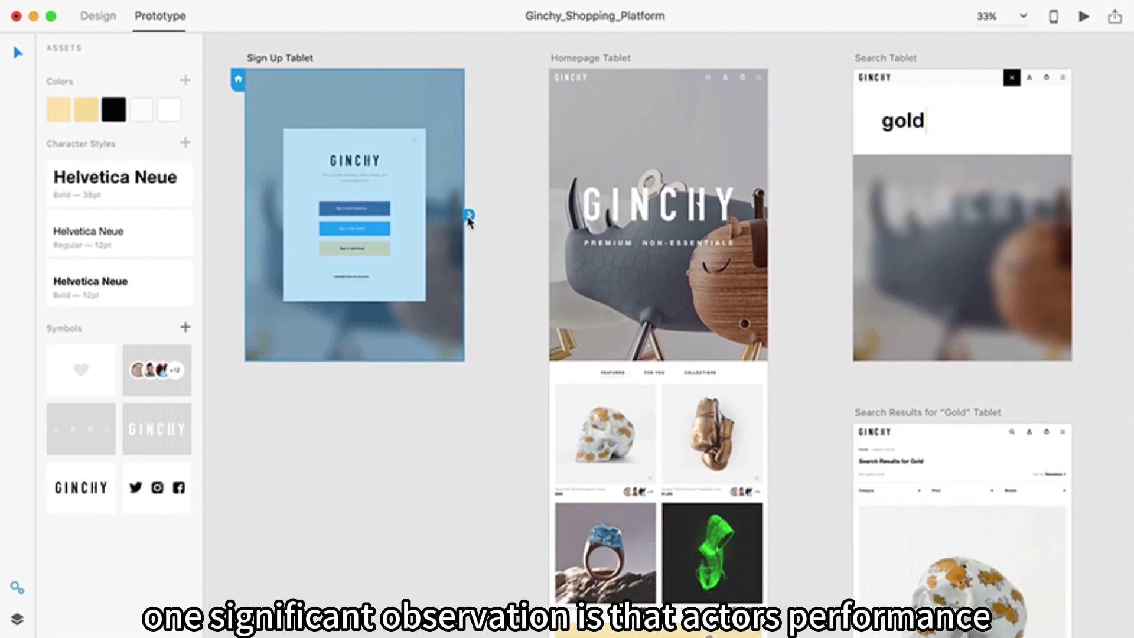
Wire Sign Up Tablet to Homepage Tablet with Slide Left, and the search icon to Search Tablet
{"action": "left_click_drag", "start_coordinate": [468, 216], "coordinate": [565, 225]}
{"action": "left_click", "coordinate": [540, 474]}
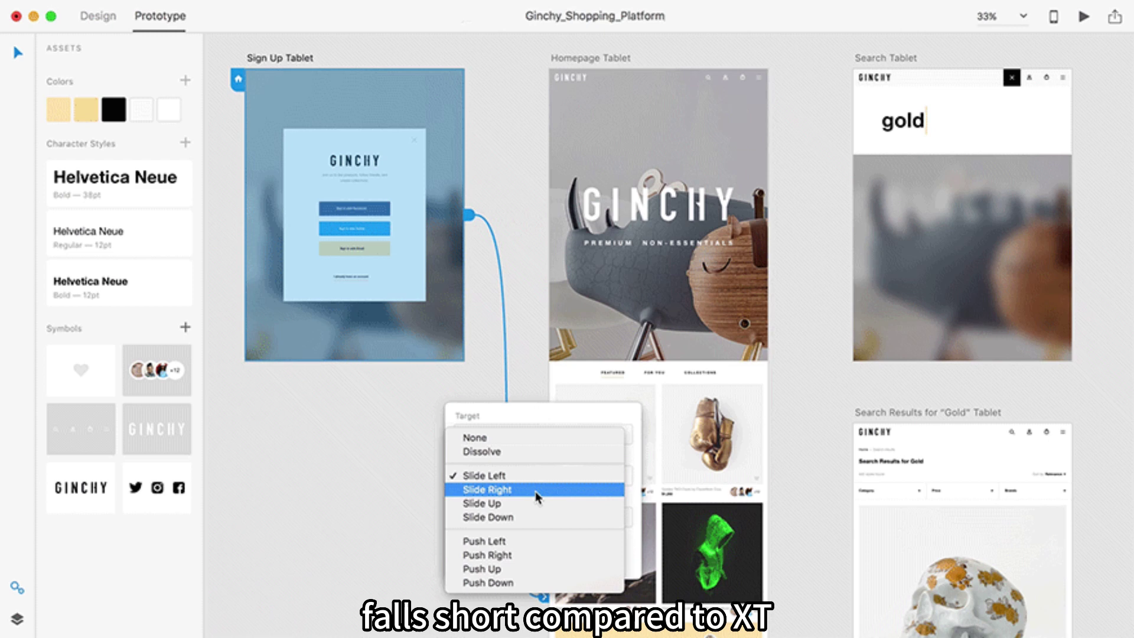
{"action": "left_click", "coordinate": [540, 477]}
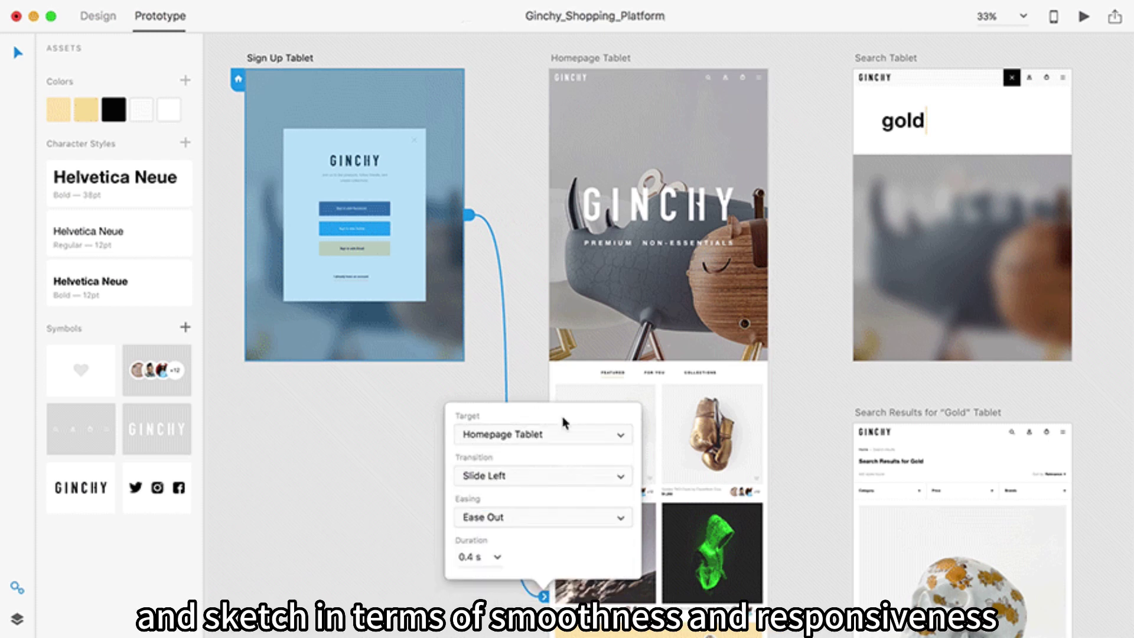
{"action": "left_click", "coordinate": [708, 77]}
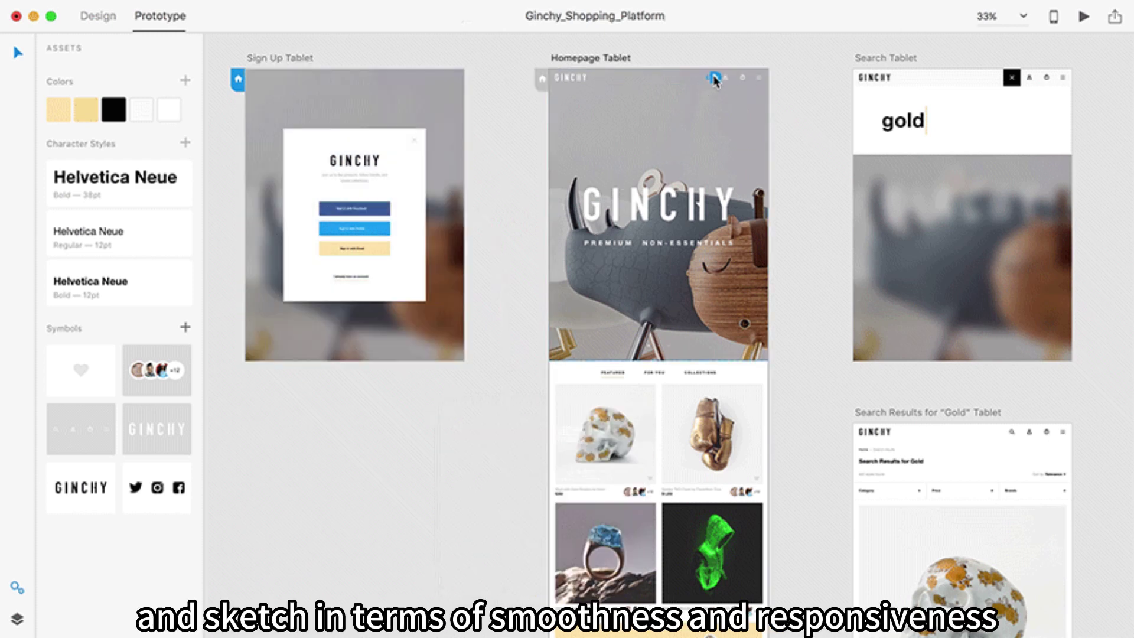
{"action": "left_click_drag", "start_coordinate": [715, 78], "coordinate": [862, 150]}
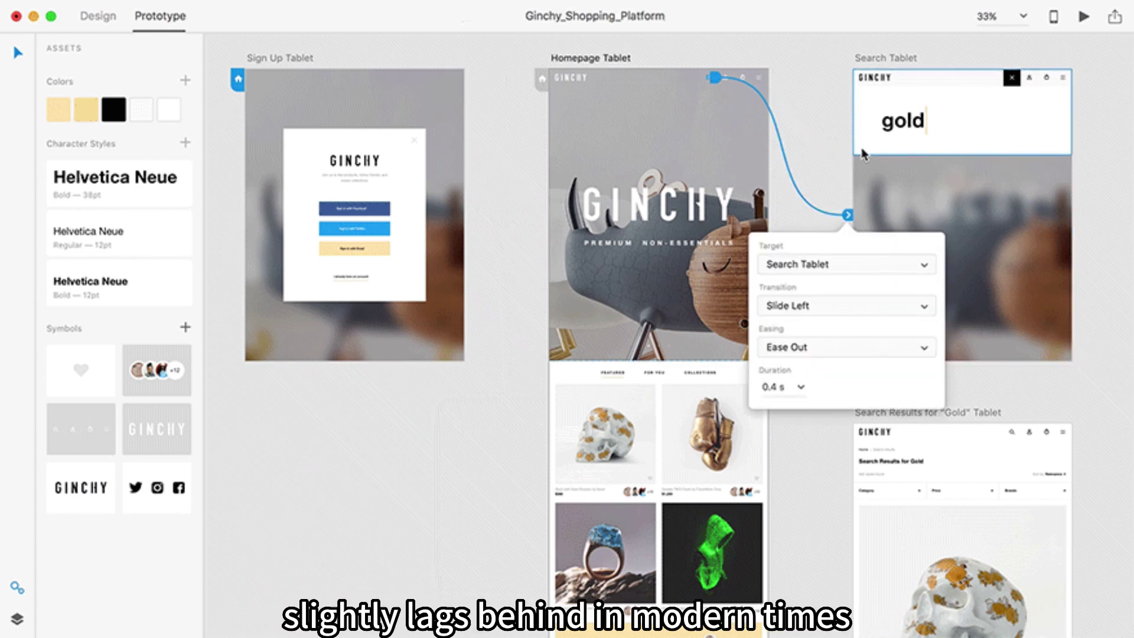
Redo both links: Sign Up Tablet to Homepage Tablet as Slide Left, search icon to Search Tablet
{"action": "left_click", "coordinate": [464, 217]}
{"action": "left_click_drag", "start_coordinate": [468, 215], "coordinate": [565, 227]}
{"action": "left_click", "coordinate": [536, 474]}
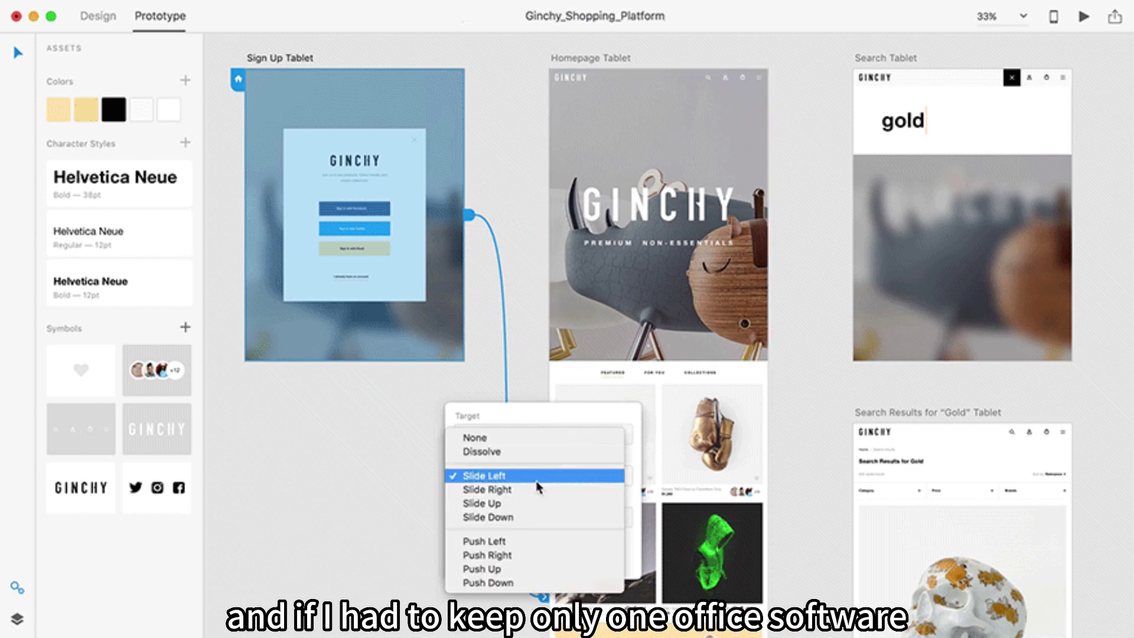
{"action": "left_click", "coordinate": [542, 475]}
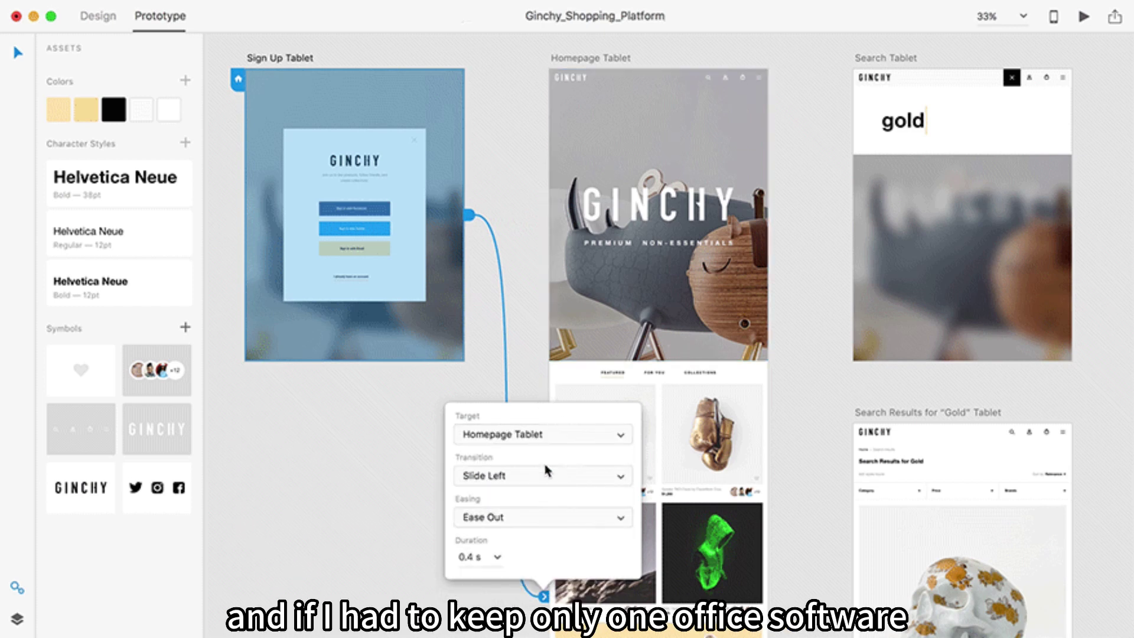
{"action": "left_click", "coordinate": [708, 83]}
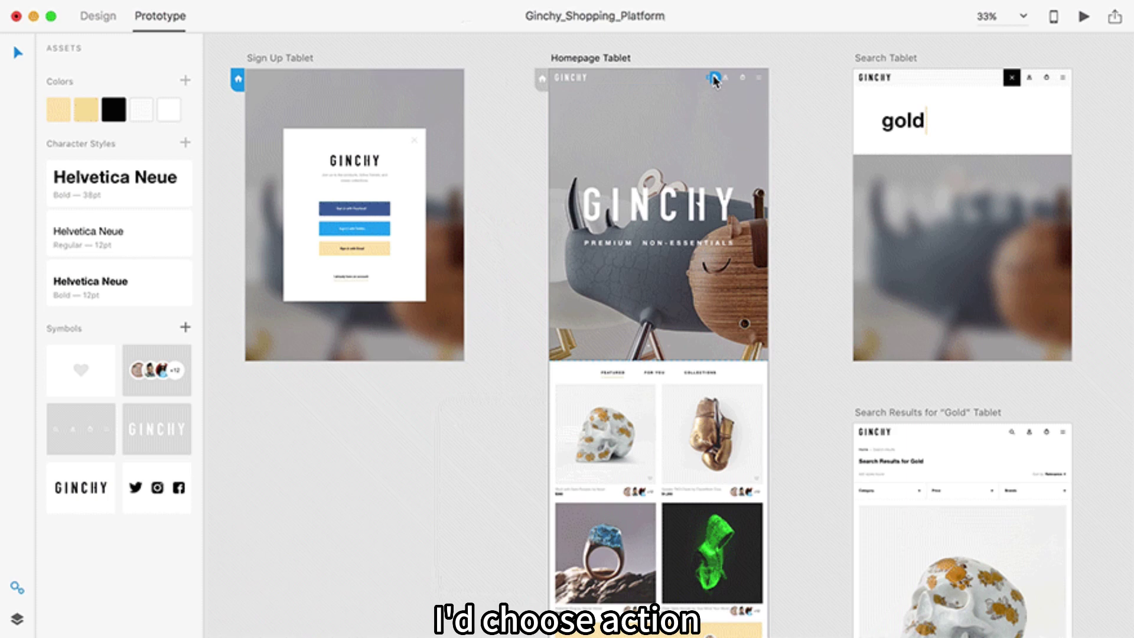
{"action": "left_click_drag", "start_coordinate": [715, 77], "coordinate": [863, 155]}
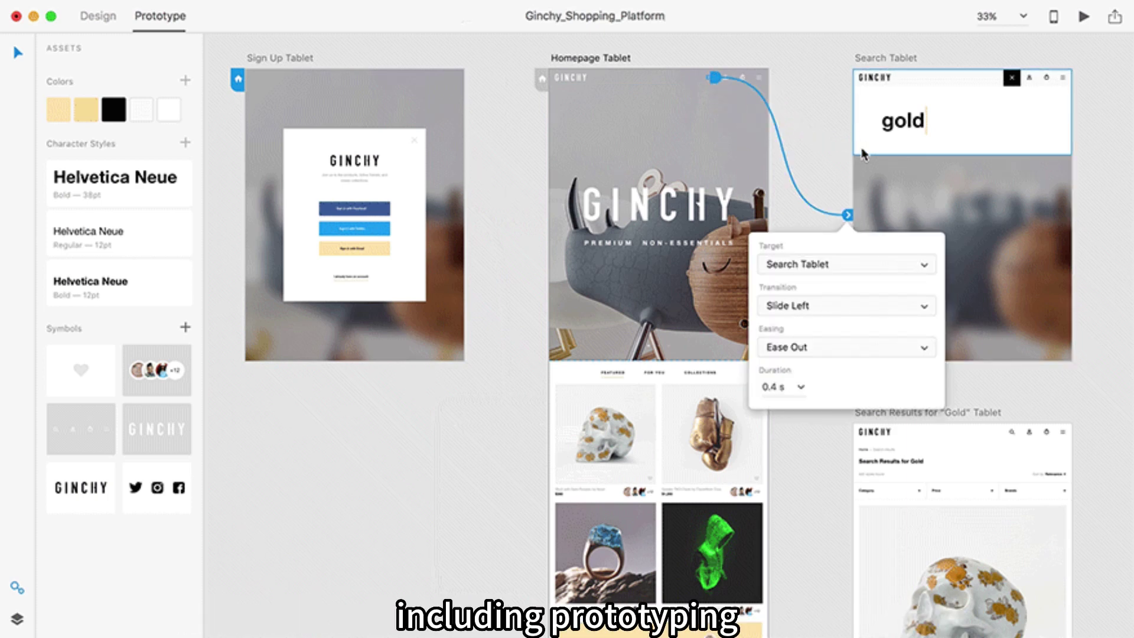
Re-link Sign Up Tablet to Homepage Tablet once more, keeping the Slide Left transition
{"action": "left_click", "coordinate": [467, 220]}
{"action": "left_click_drag", "start_coordinate": [468, 221], "coordinate": [565, 234]}
{"action": "left_click", "coordinate": [540, 476]}
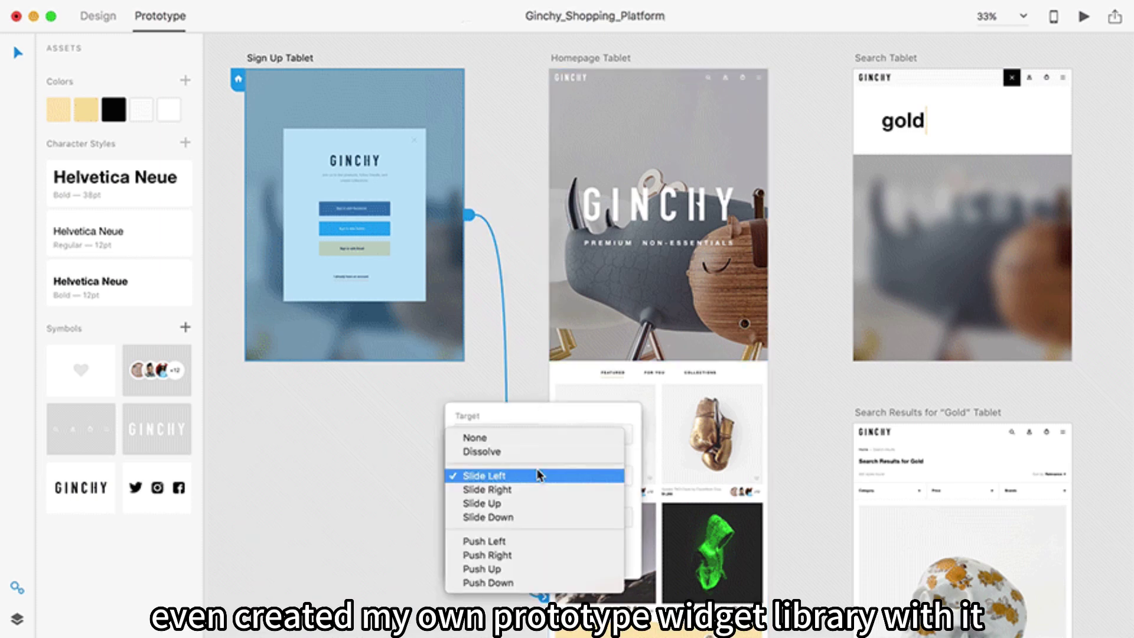
{"action": "left_click", "coordinate": [540, 476]}
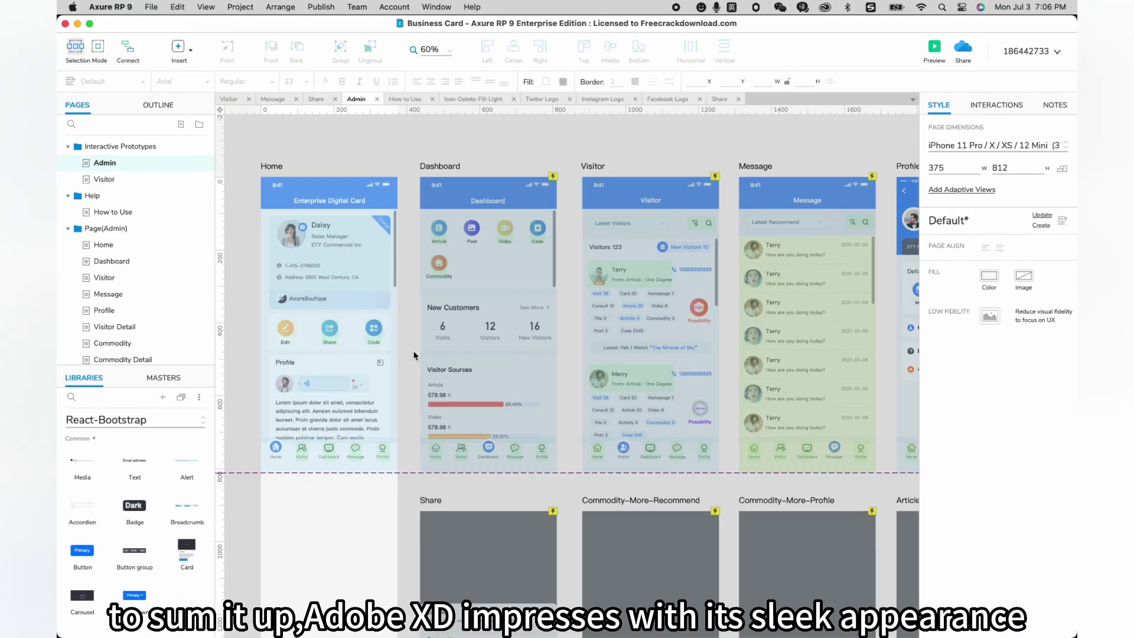
Pan around the Admin page canvas to view the Home, Dashboard, Visitor, Message and Profile screens and menu overlays
{"action": "scroll", "coordinate": [414, 355], "scroll_direction": "right", "scroll_amount": 10}
{"action": "scroll", "coordinate": [414, 355], "scroll_direction": "down", "scroll_amount": 4}
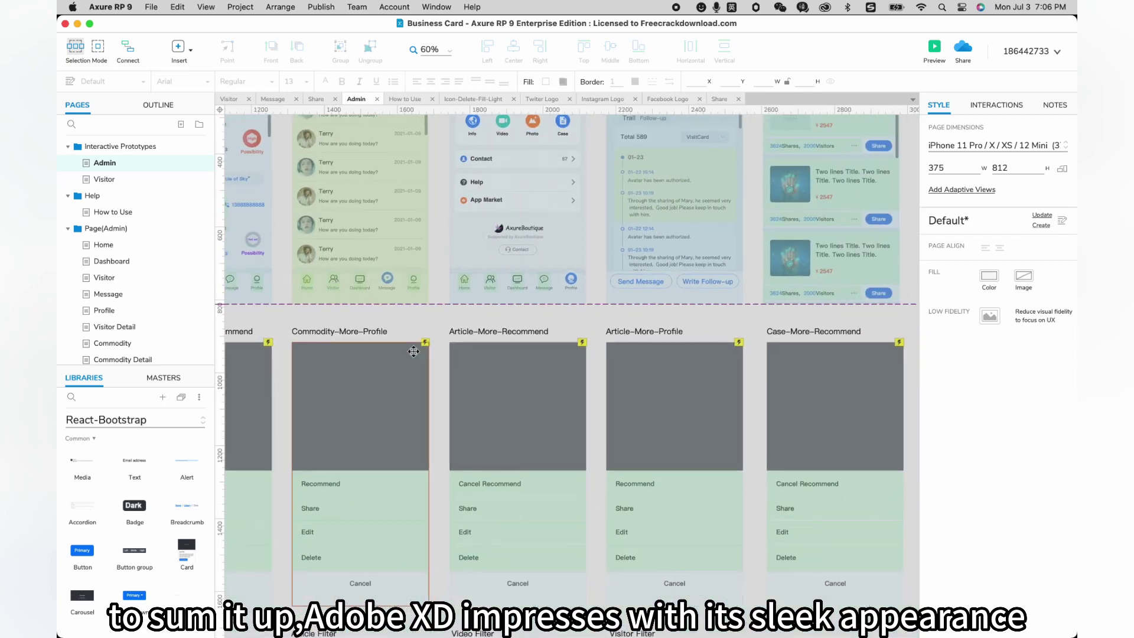
{"action": "scroll", "coordinate": [414, 351], "scroll_direction": "down", "scroll_amount": 5}
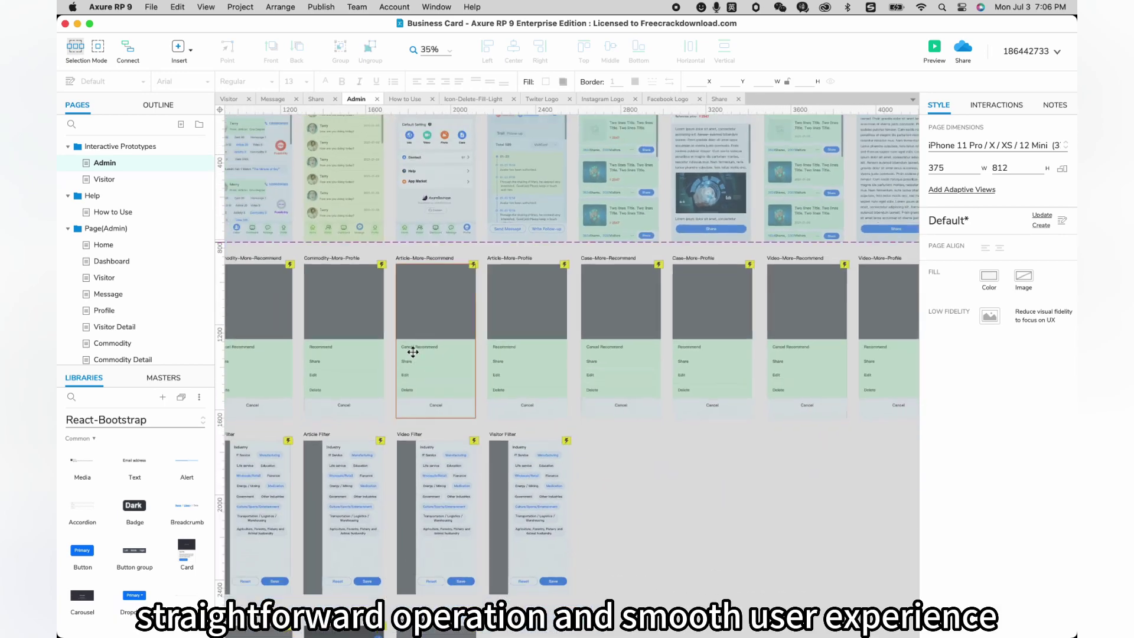
{"action": "scroll", "coordinate": [413, 352], "scroll_direction": "down", "scroll_amount": 3}
{"action": "scroll", "coordinate": [413, 352], "scroll_direction": "down", "scroll_amount": 2}
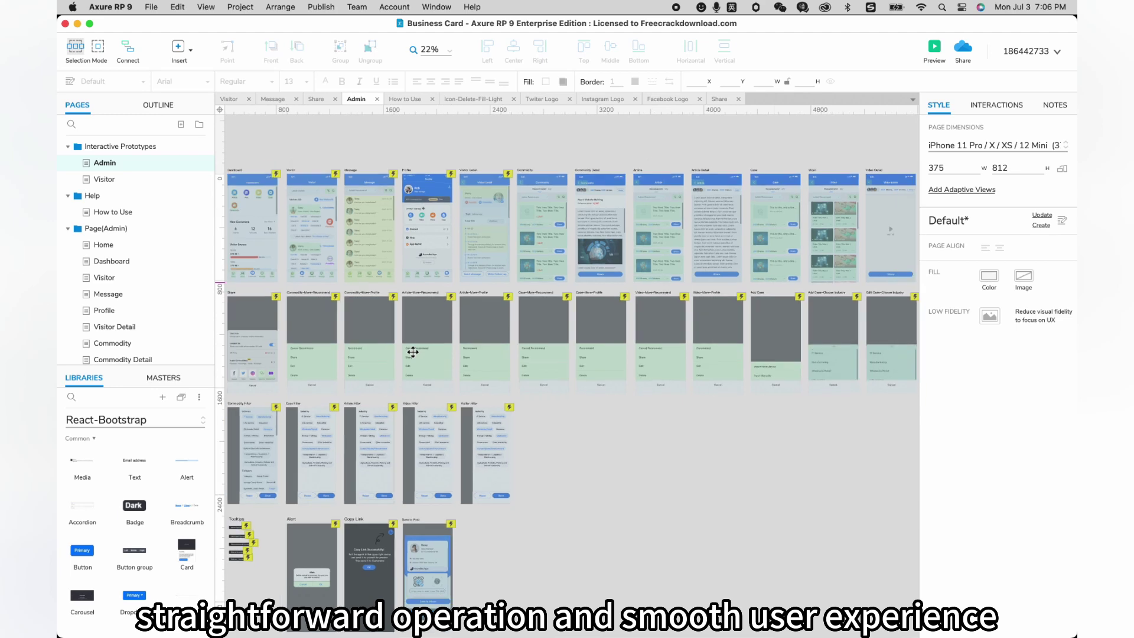
{"action": "scroll", "coordinate": [413, 352], "scroll_direction": "right", "scroll_amount": 10}
{"action": "scroll", "coordinate": [413, 352], "scroll_direction": "left", "scroll_amount": 10}
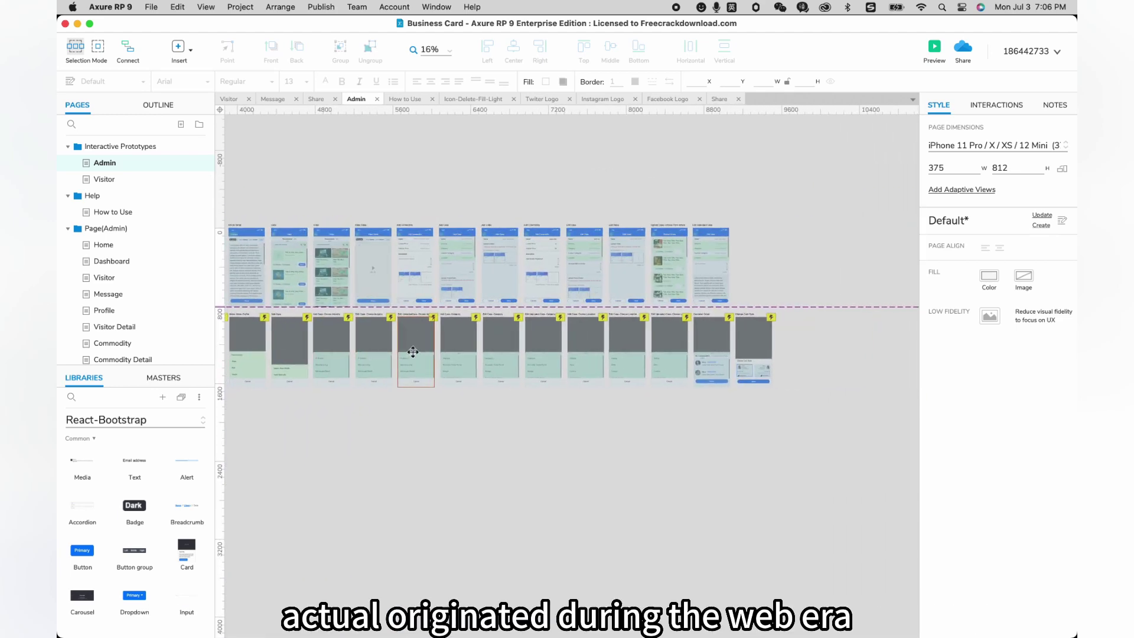
{"action": "scroll", "coordinate": [413, 352], "scroll_direction": "left", "scroll_amount": 2}
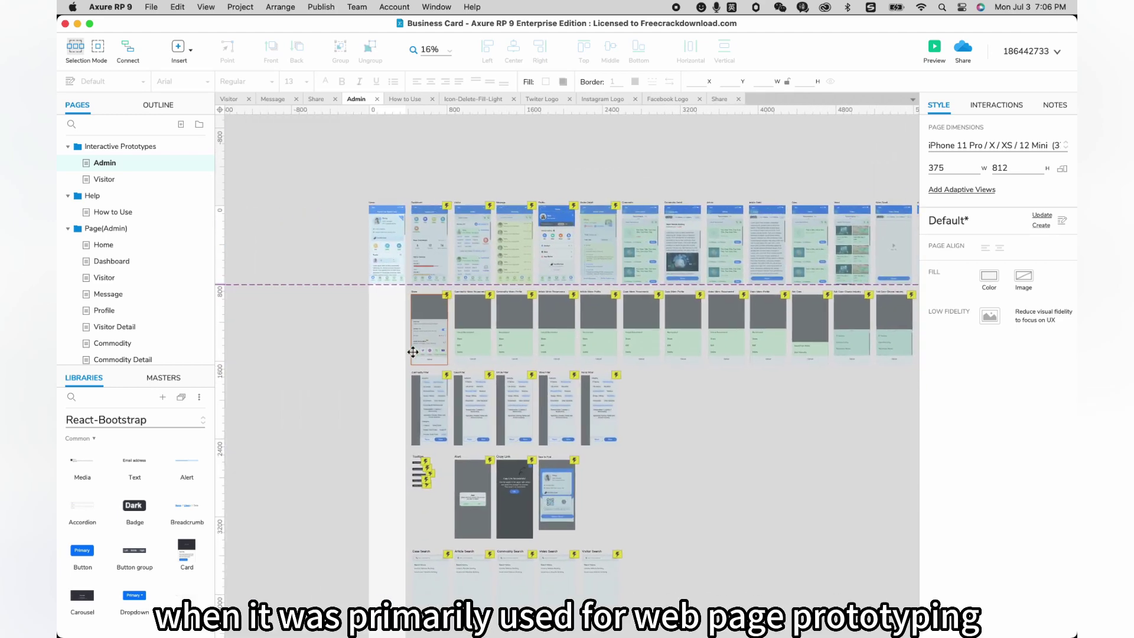
{"action": "scroll", "coordinate": [413, 352], "scroll_direction": "up", "scroll_amount": 4}
{"action": "scroll", "coordinate": [413, 354], "scroll_direction": "right", "scroll_amount": 2}
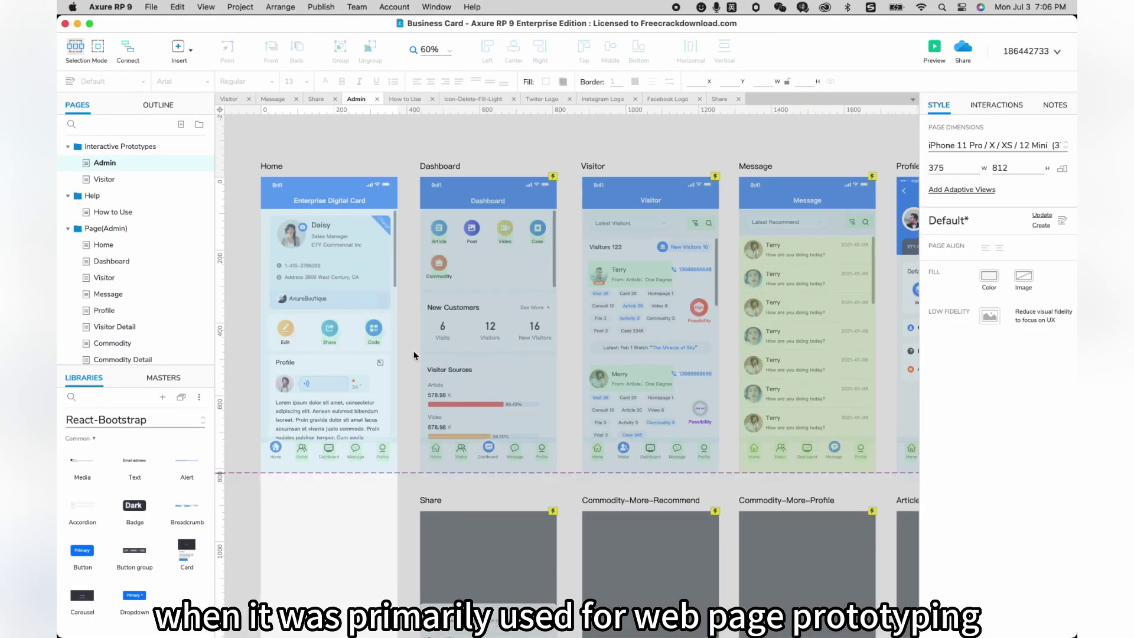
{"action": "scroll", "coordinate": [414, 354], "scroll_direction": "right", "scroll_amount": 15}
{"action": "scroll", "coordinate": [413, 354], "scroll_direction": "down", "scroll_amount": 5}
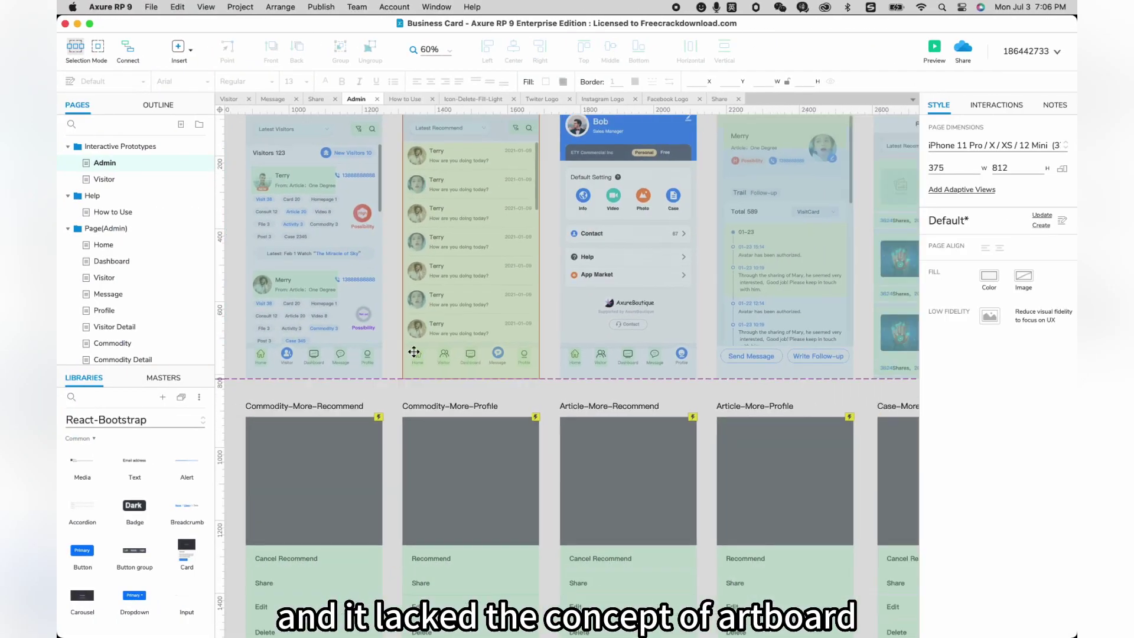
{"action": "scroll", "coordinate": [413, 352], "scroll_direction": "down", "scroll_amount": 3}
{"action": "scroll", "coordinate": [413, 352], "scroll_direction": "right", "scroll_amount": 2}
{"action": "scroll", "coordinate": [413, 352], "scroll_direction": "down", "scroll_amount": 3}
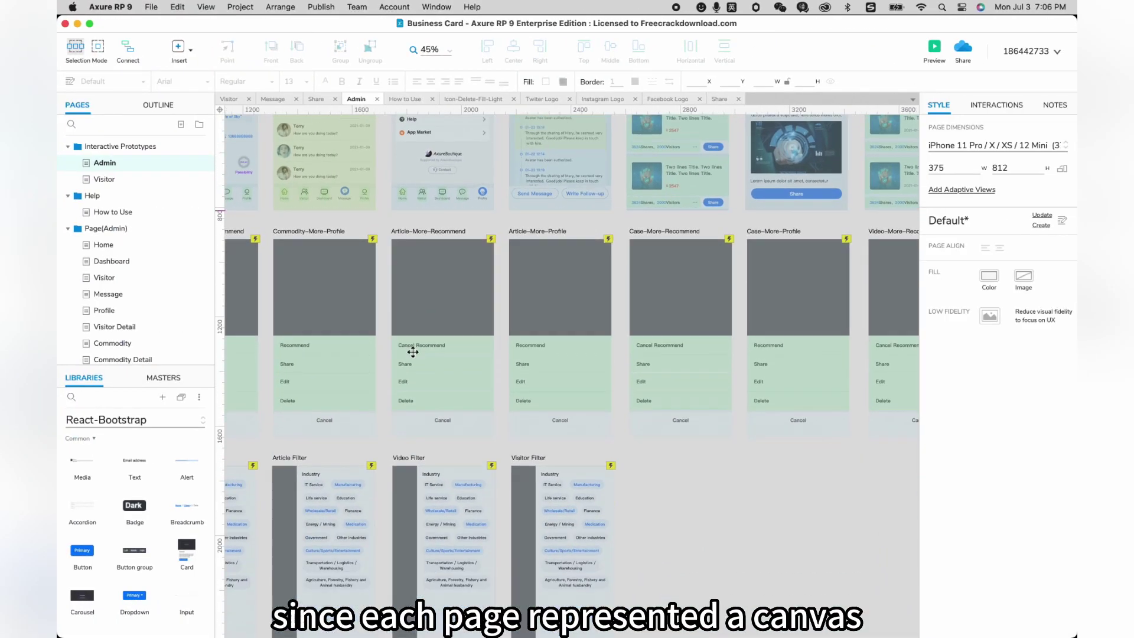
{"action": "scroll", "coordinate": [413, 352], "scroll_direction": "down", "scroll_amount": 3}
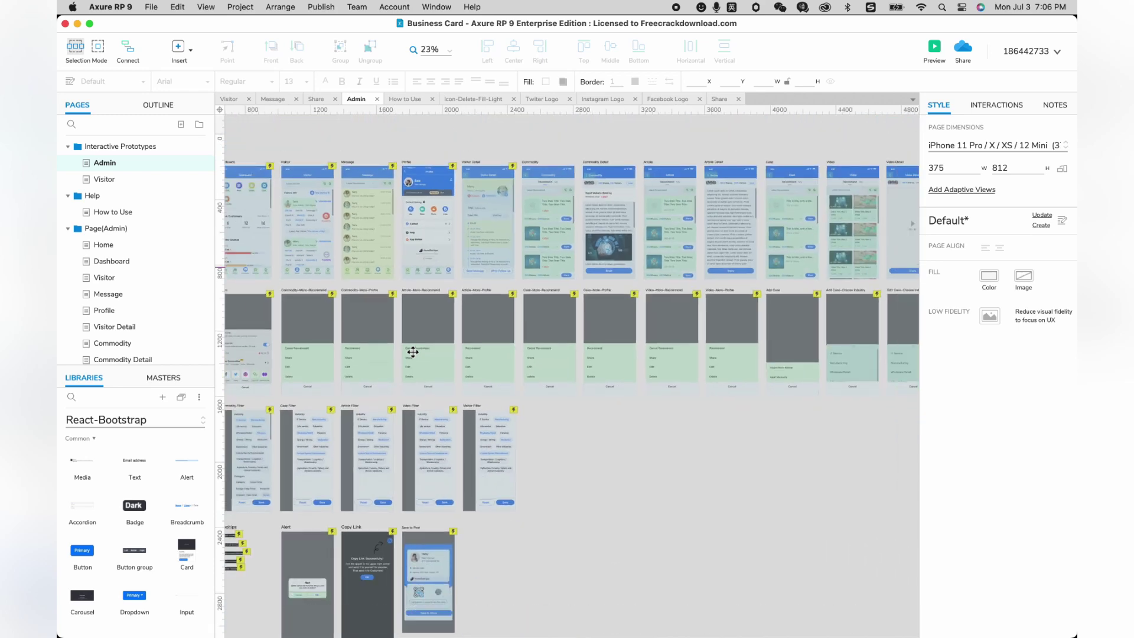
{"action": "scroll", "coordinate": [413, 352], "scroll_direction": "down", "scroll_amount": 2}
{"action": "scroll", "coordinate": [413, 352], "scroll_direction": "right", "scroll_amount": 10}
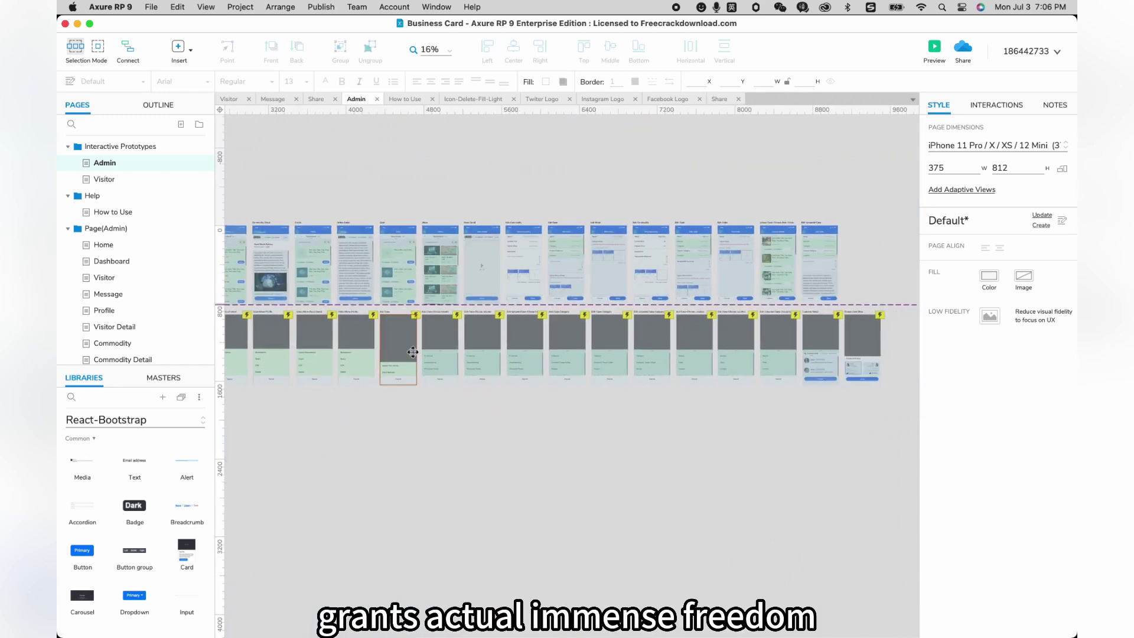
{"action": "scroll", "coordinate": [413, 352], "scroll_direction": "left", "scroll_amount": 8}
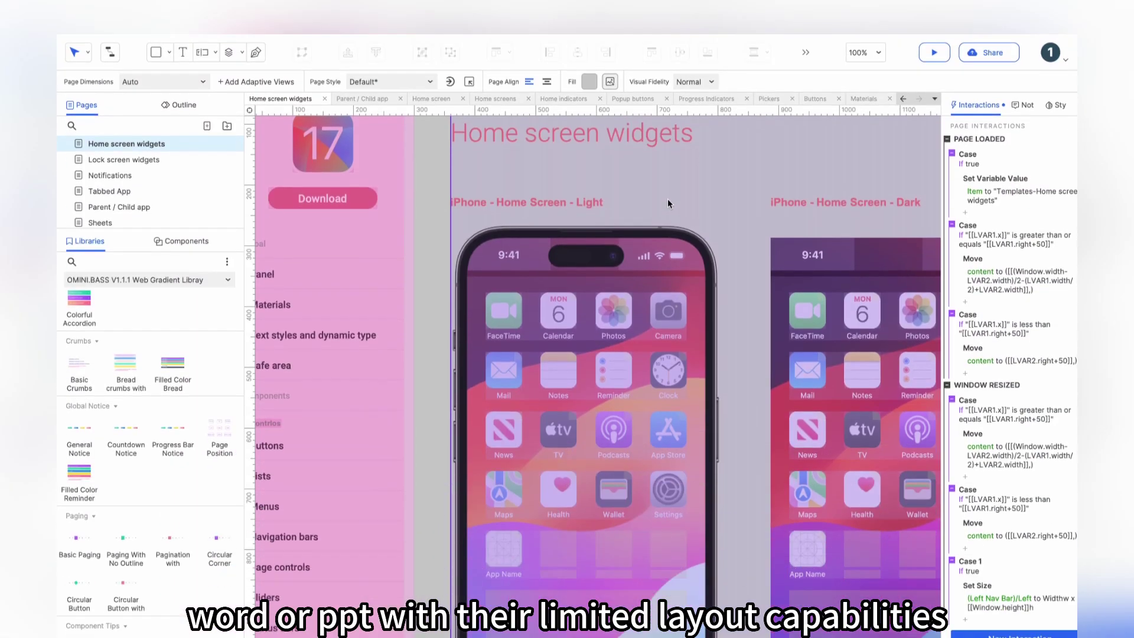
Scroll through the Light and Dark iPhone Home Screen Widgets frames in Large, Medium and Small sizes
{"action": "scroll", "coordinate": [667, 165], "scroll_direction": "down", "scroll_amount": 3}
{"action": "scroll", "coordinate": [667, 165], "scroll_direction": "down", "scroll_amount": 8}
{"action": "scroll", "coordinate": [668, 165], "scroll_direction": "right", "scroll_amount": 4}
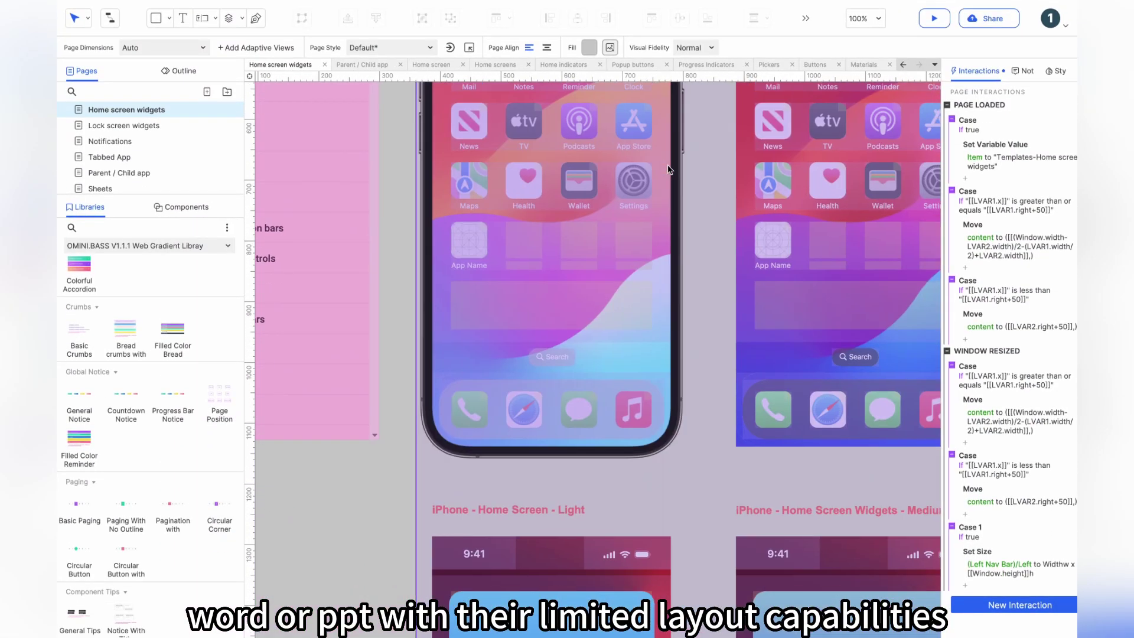
{"action": "scroll", "coordinate": [668, 164], "scroll_direction": "down", "scroll_amount": 10}
{"action": "scroll", "coordinate": [667, 164], "scroll_direction": "right", "scroll_amount": 3}
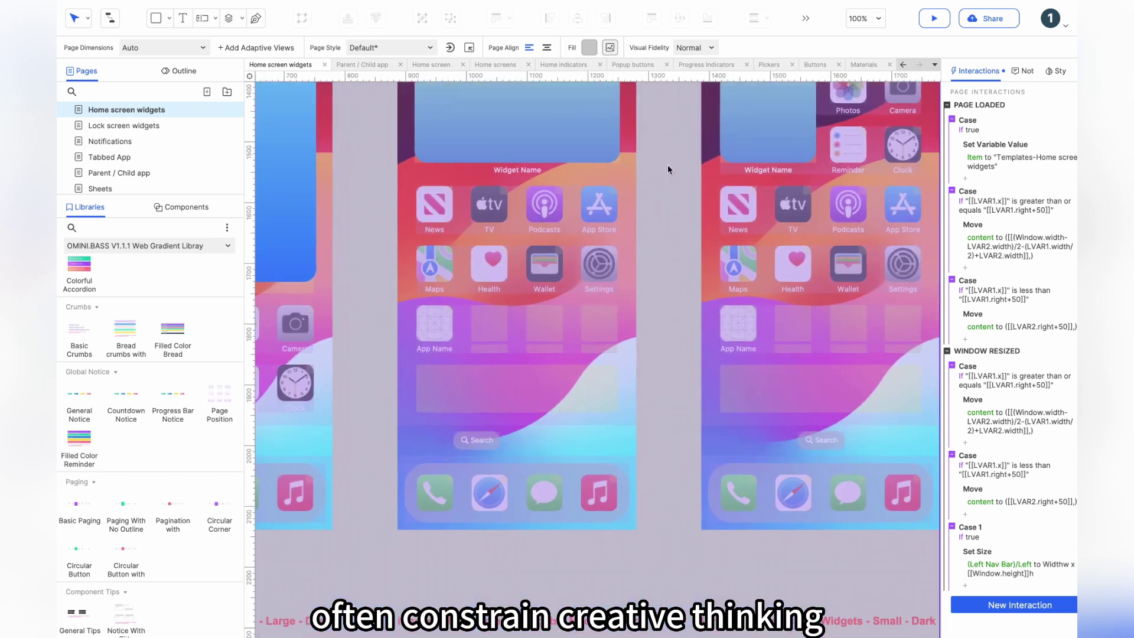
{"action": "scroll", "coordinate": [667, 158], "scroll_direction": "down", "scroll_amount": 1}
{"action": "scroll", "coordinate": [667, 159], "scroll_direction": "left", "scroll_amount": 4}
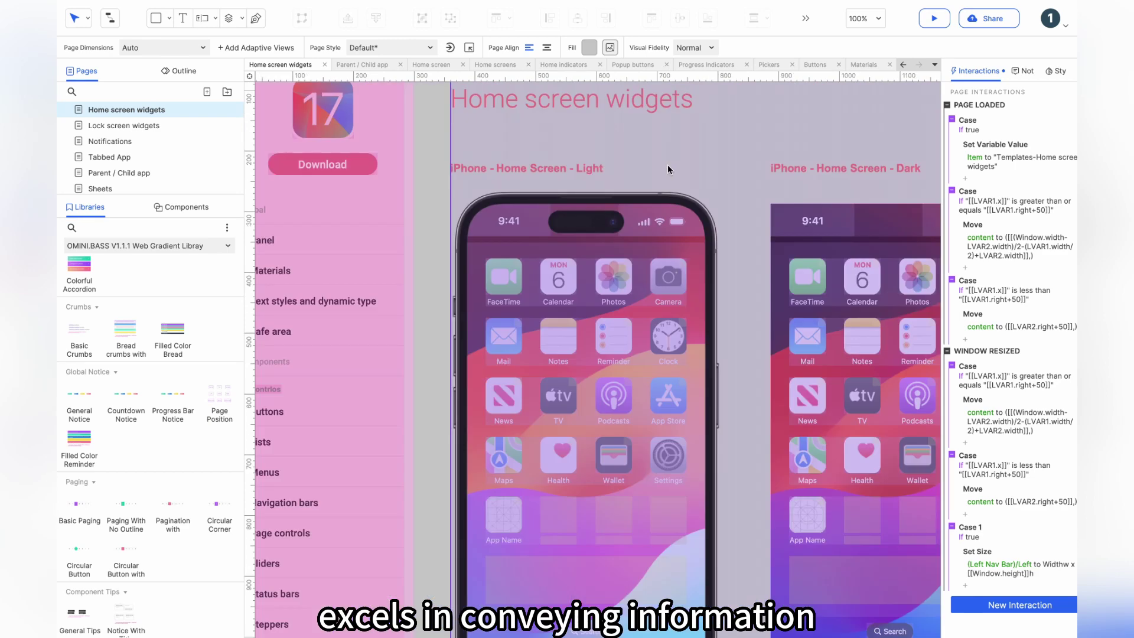
{"action": "scroll", "coordinate": [668, 168], "scroll_direction": "down", "scroll_amount": 6}
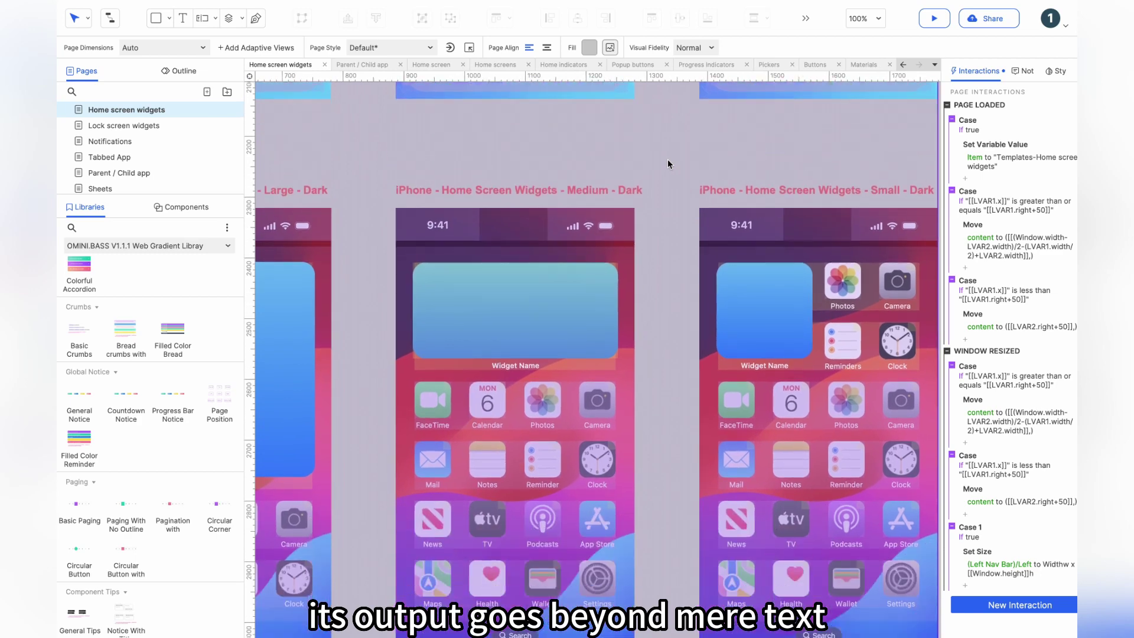
{"action": "scroll", "coordinate": [668, 163], "scroll_direction": "left", "scroll_amount": 5}
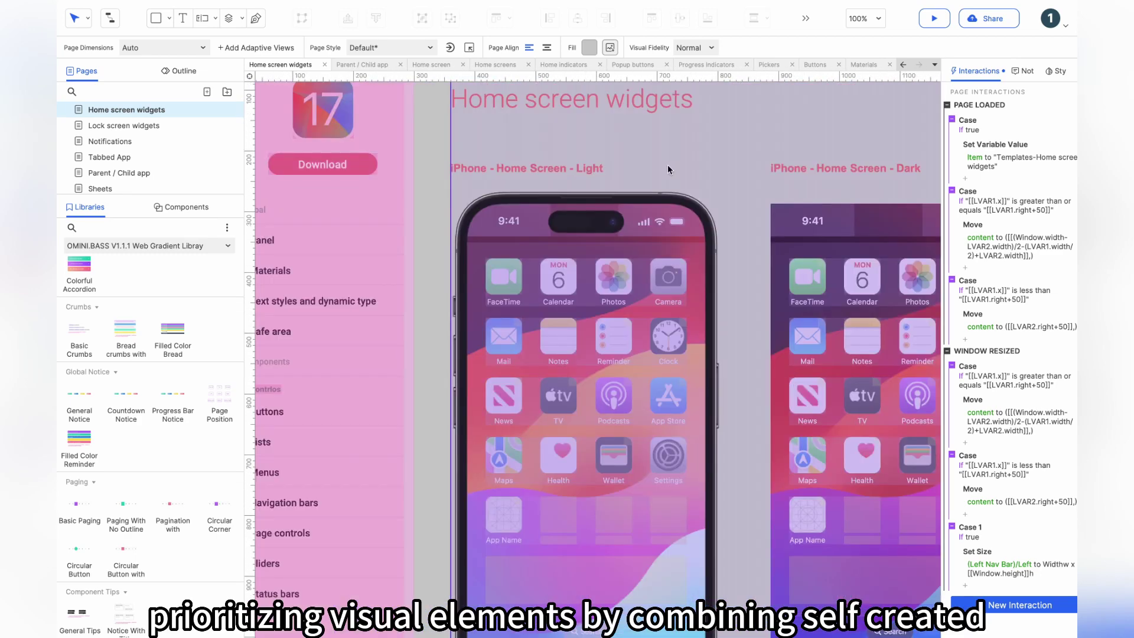
{"action": "scroll", "coordinate": [668, 170], "scroll_direction": "down", "scroll_amount": 4}
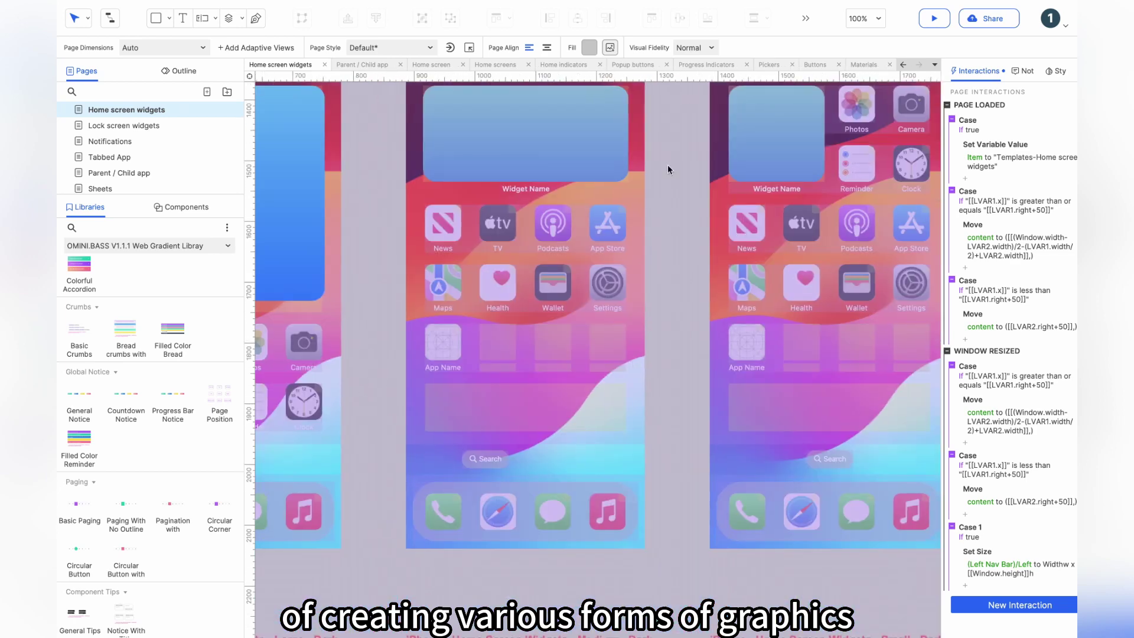
{"action": "scroll", "coordinate": [669, 164], "scroll_direction": "down", "scroll_amount": 3}
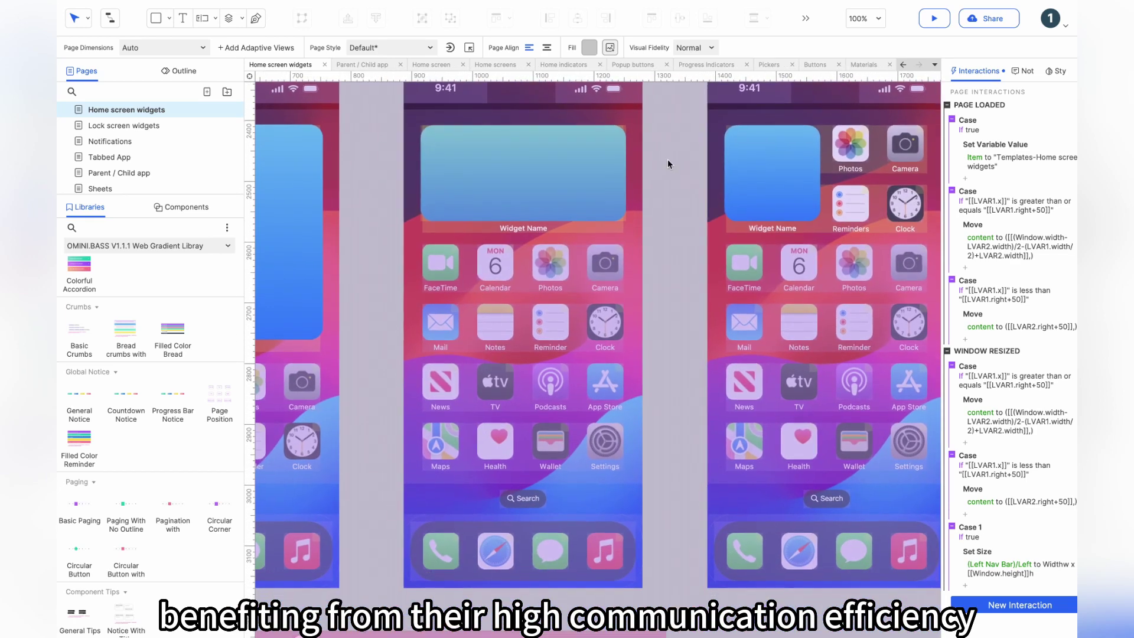
{"action": "scroll", "coordinate": [669, 164], "scroll_direction": "up", "scroll_amount": 1}
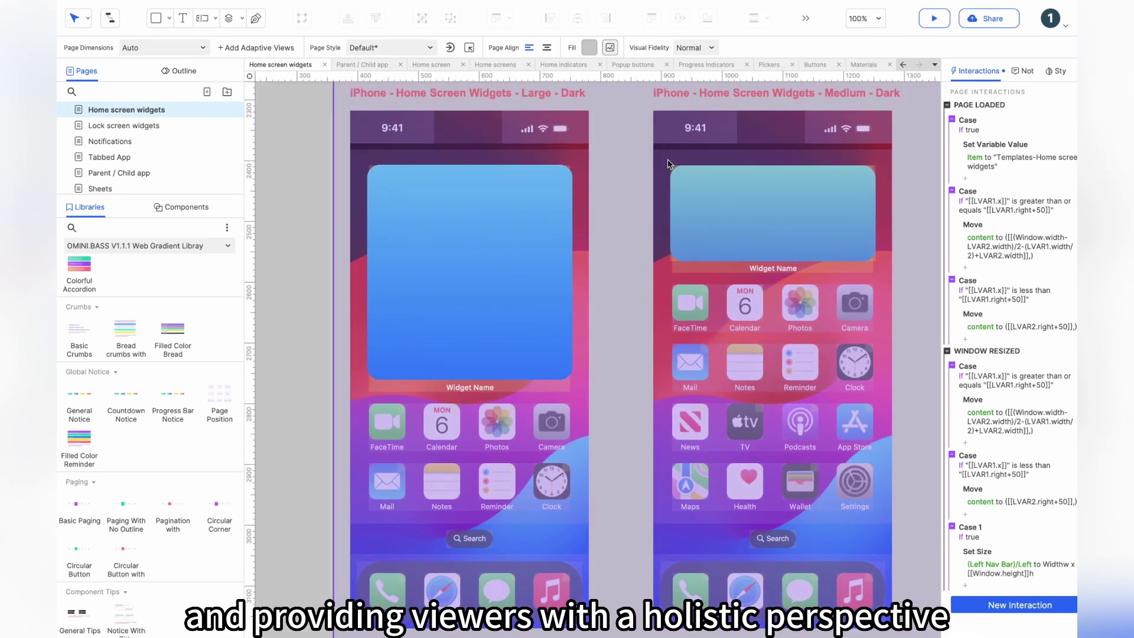